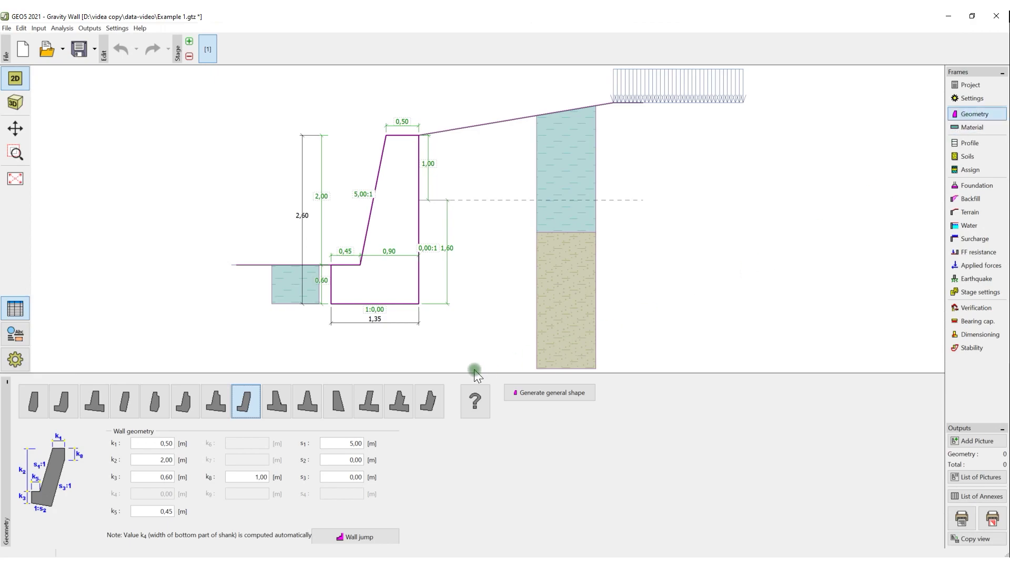
Switch the wall to the cantilever shape with heel and widen the heel from 0,40 to 0,50 m.
click(99, 411)
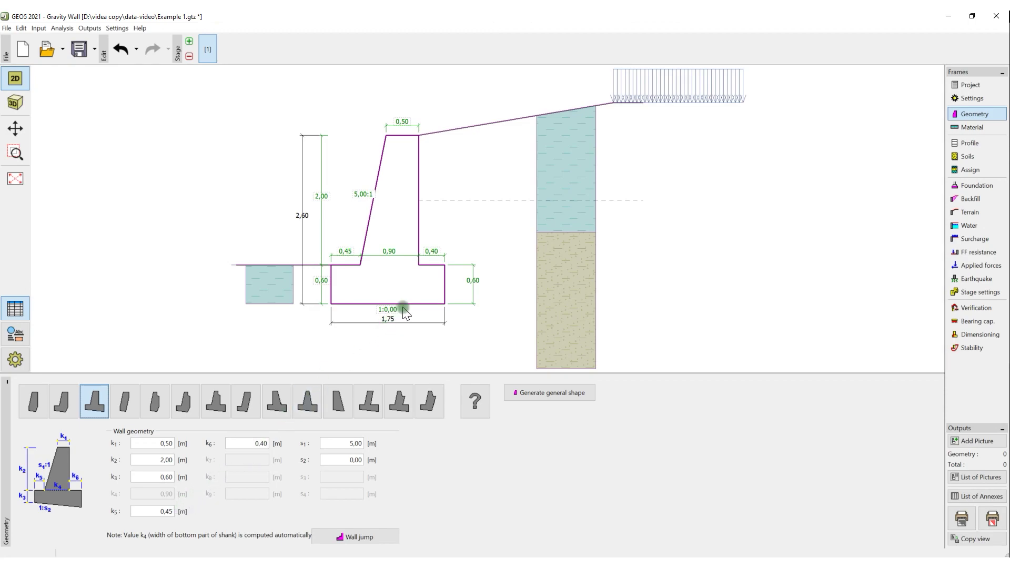
click(436, 252)
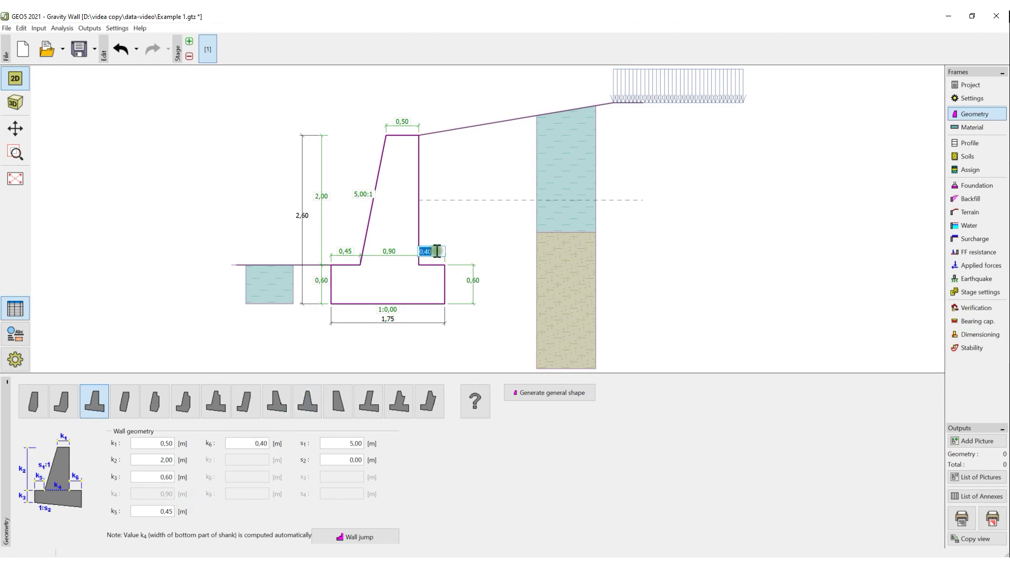
text(0,5)
key(Return)
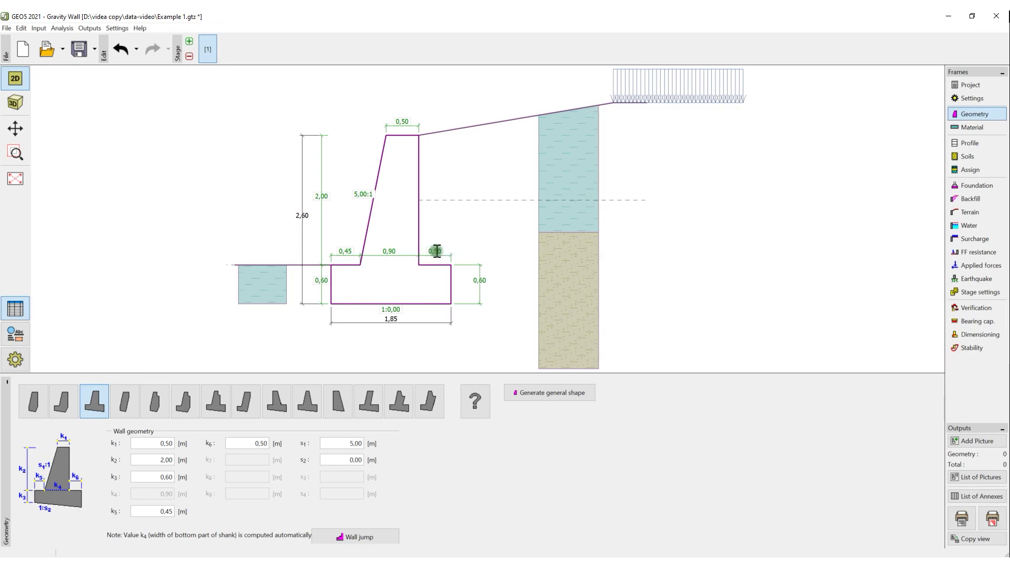
click(975, 308)
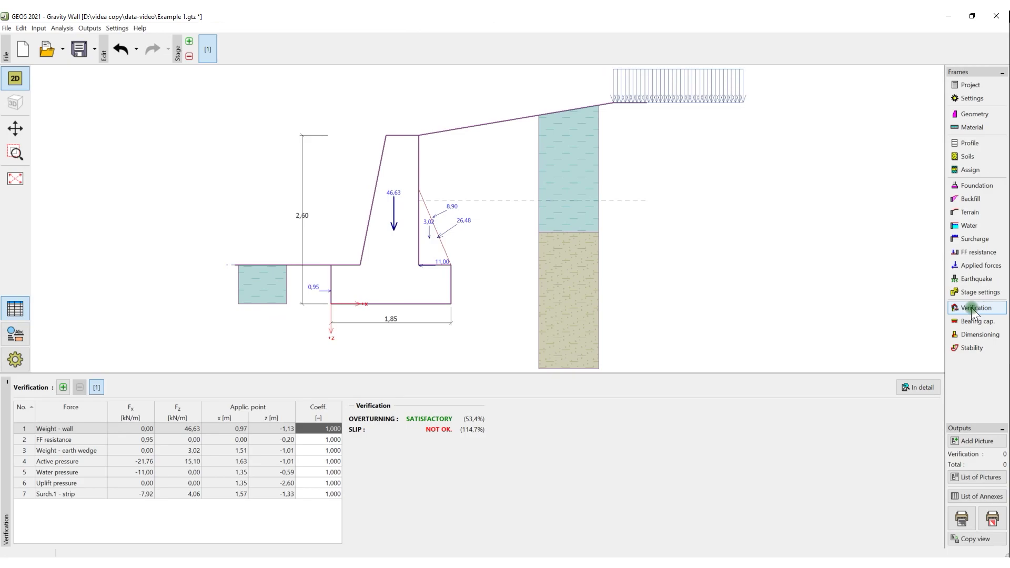
click(971, 323)
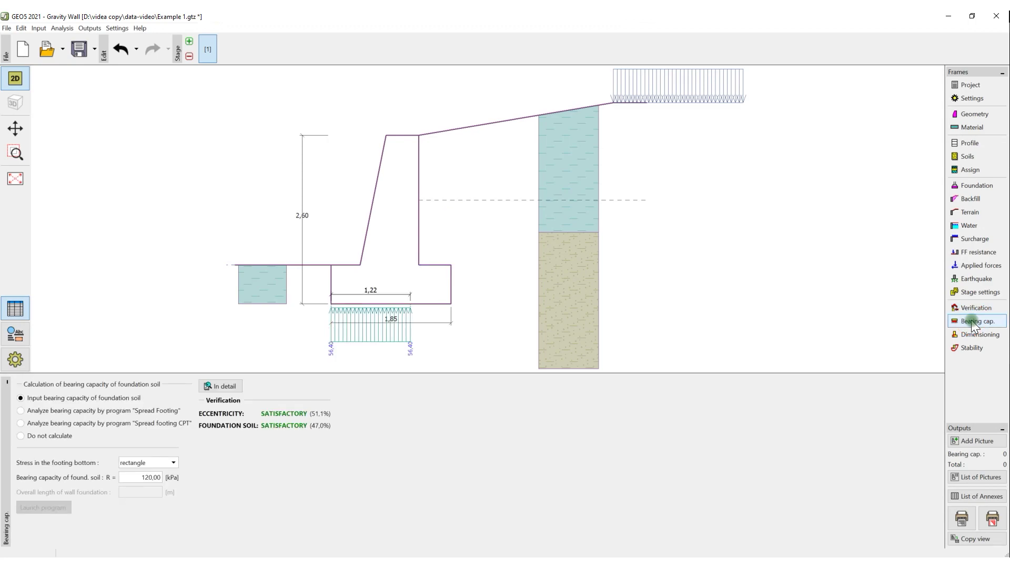
click(971, 337)
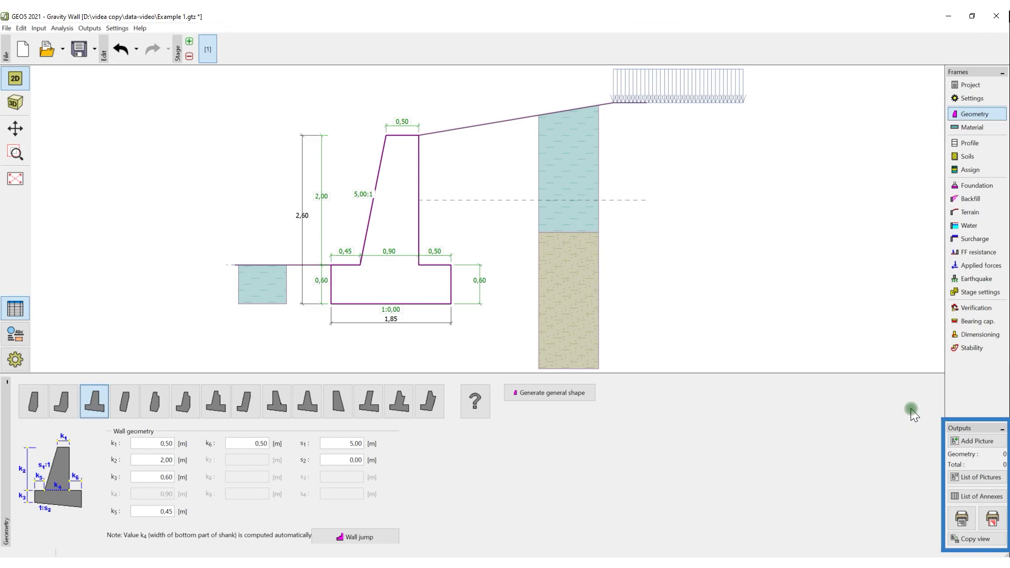
Save a Geometry picture to the outputs and scroll through the printed report preview.
click(976, 442)
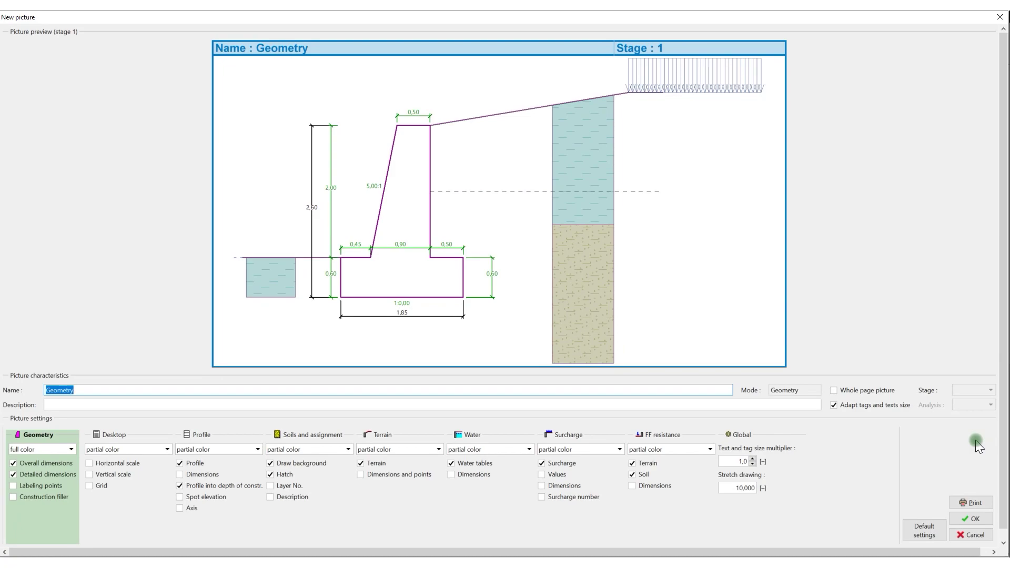
click(972, 518)
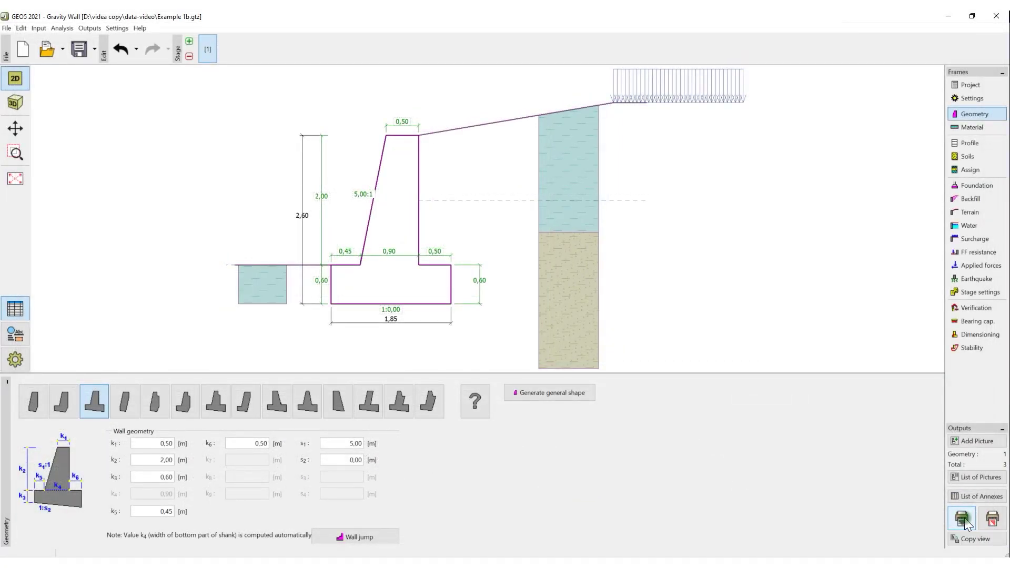
click(962, 519)
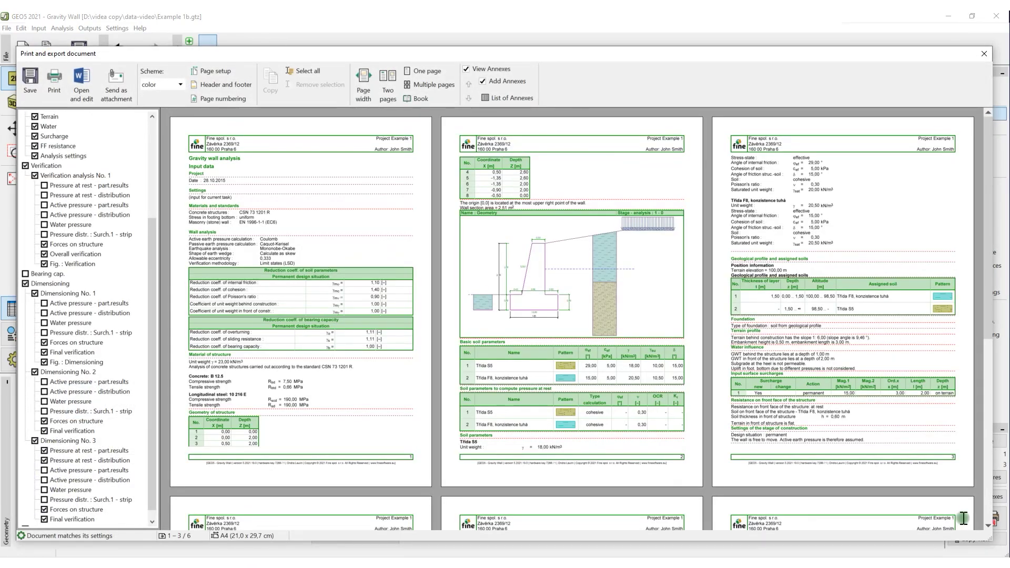
scroll(543, 313, down, 5)
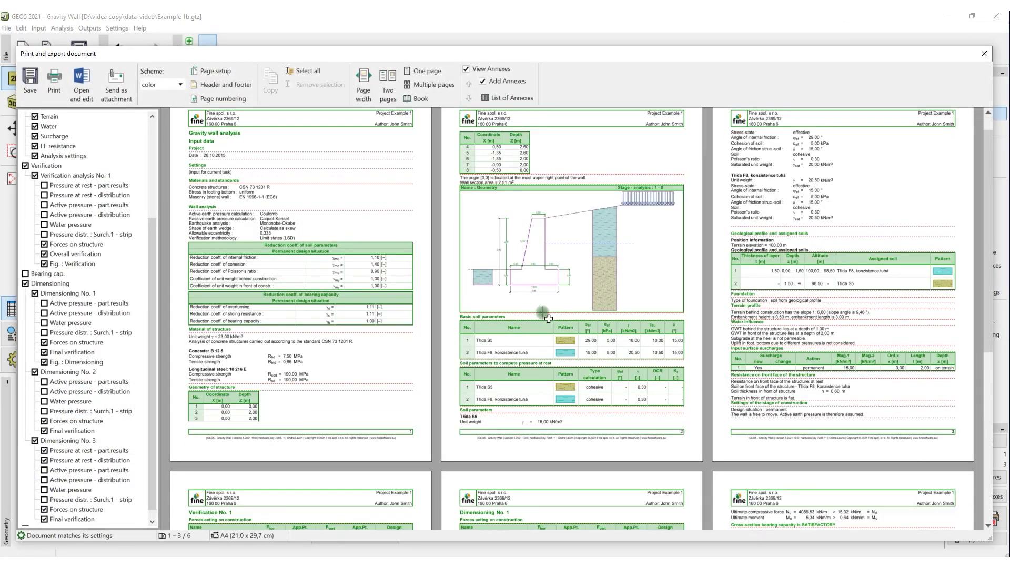
scroll(543, 312, down, 2)
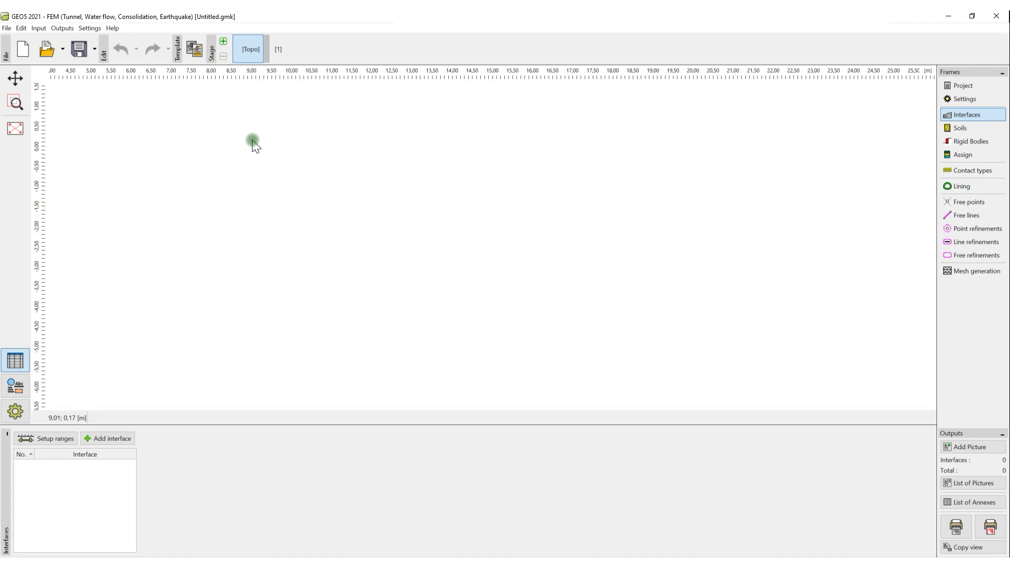
Import the metro station.dxf CAD drawing into the FEM project.
click(195, 48)
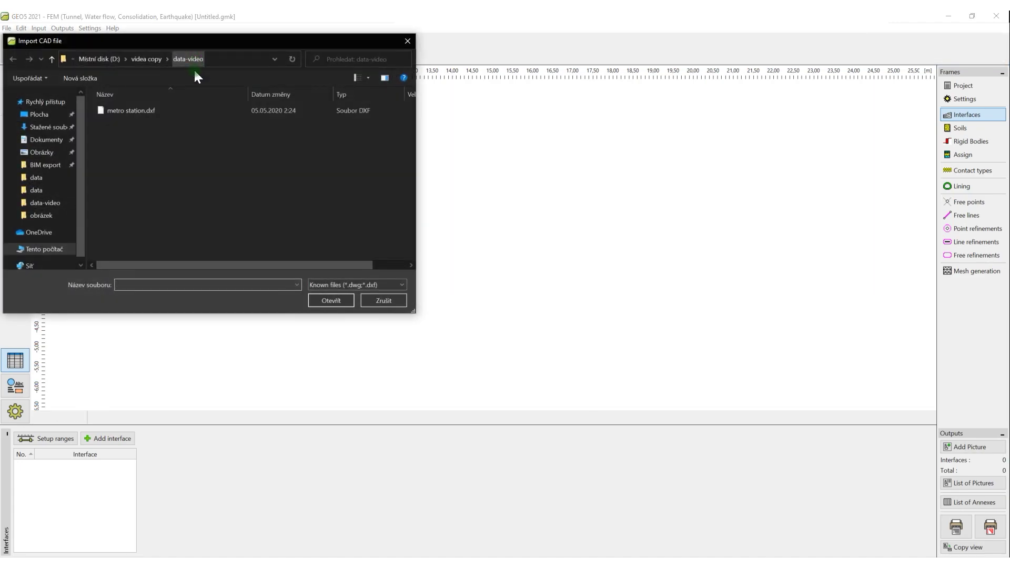
double_click(186, 109)
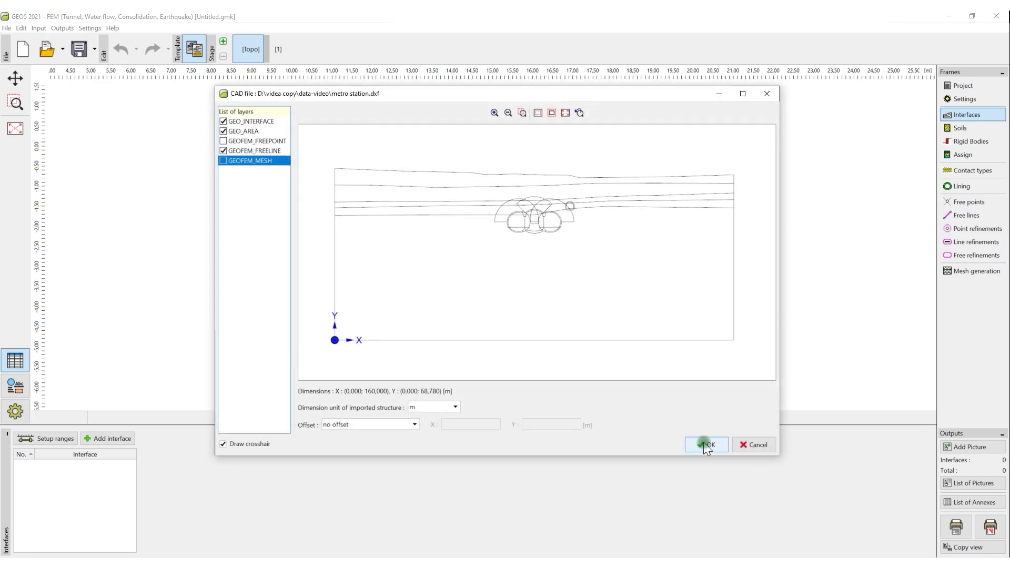
click(708, 446)
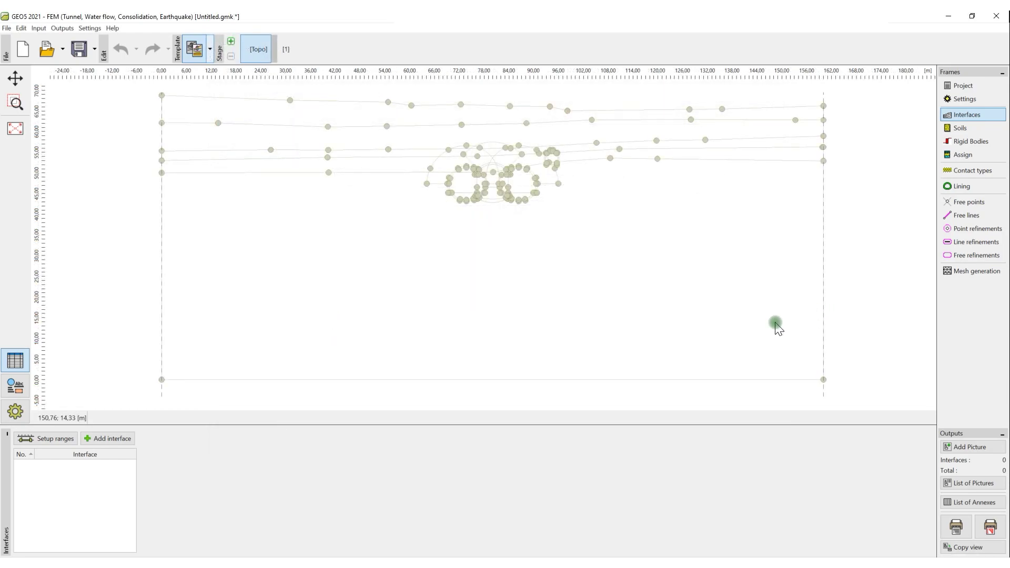
Add a new interface by placing four points along the drawing's top ground line.
click(97, 440)
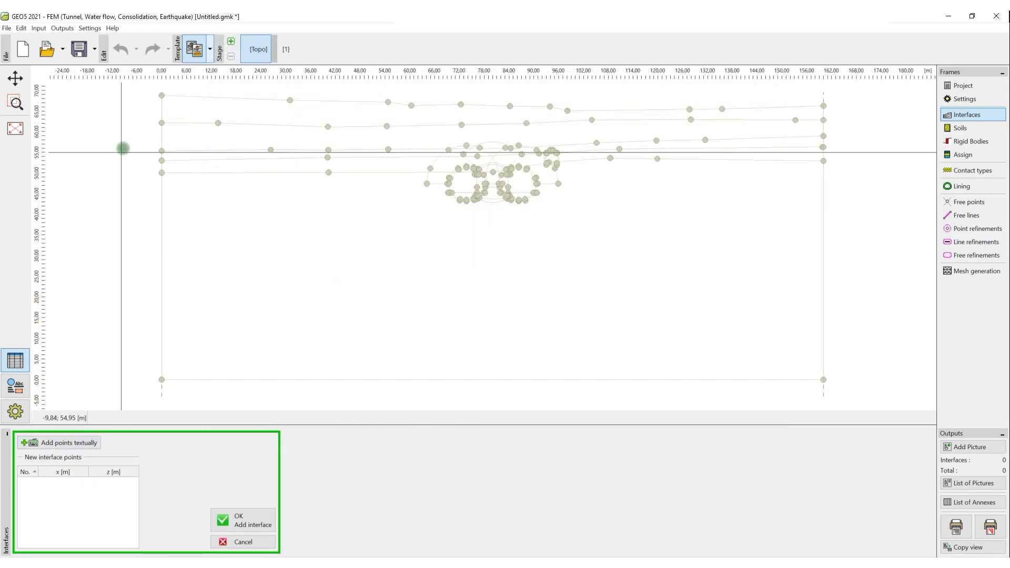
click(161, 95)
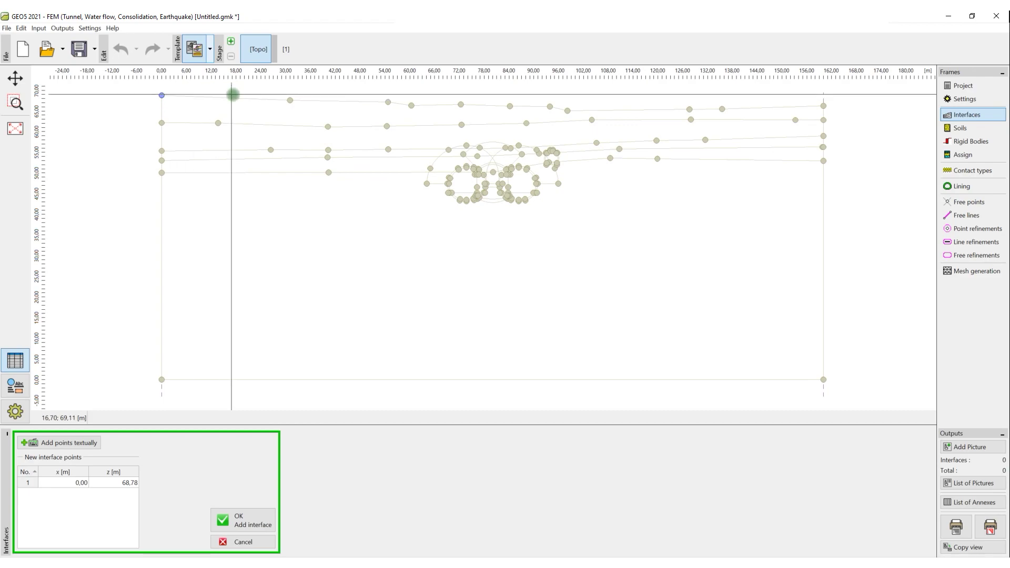
click(290, 100)
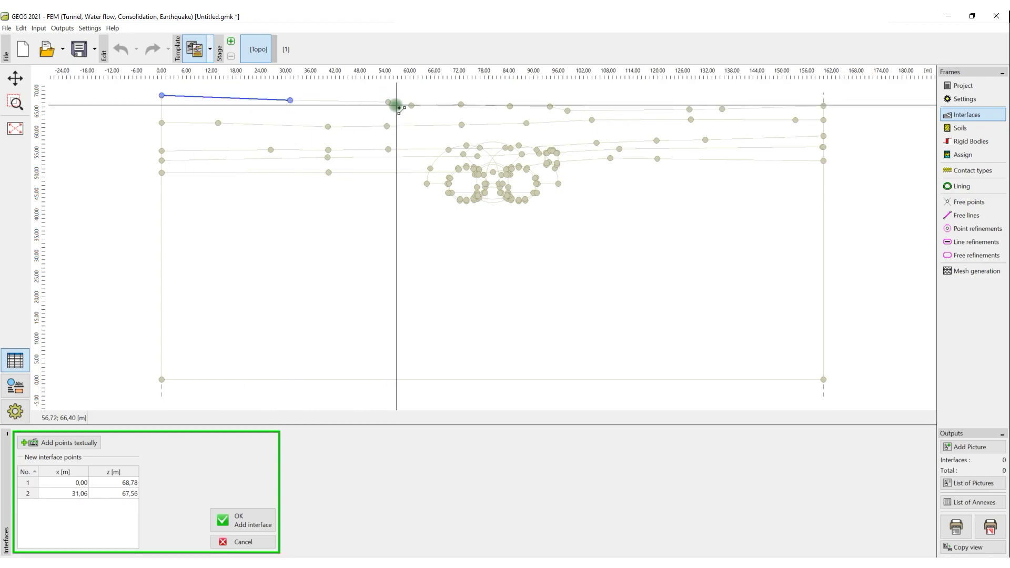
click(390, 104)
click(410, 106)
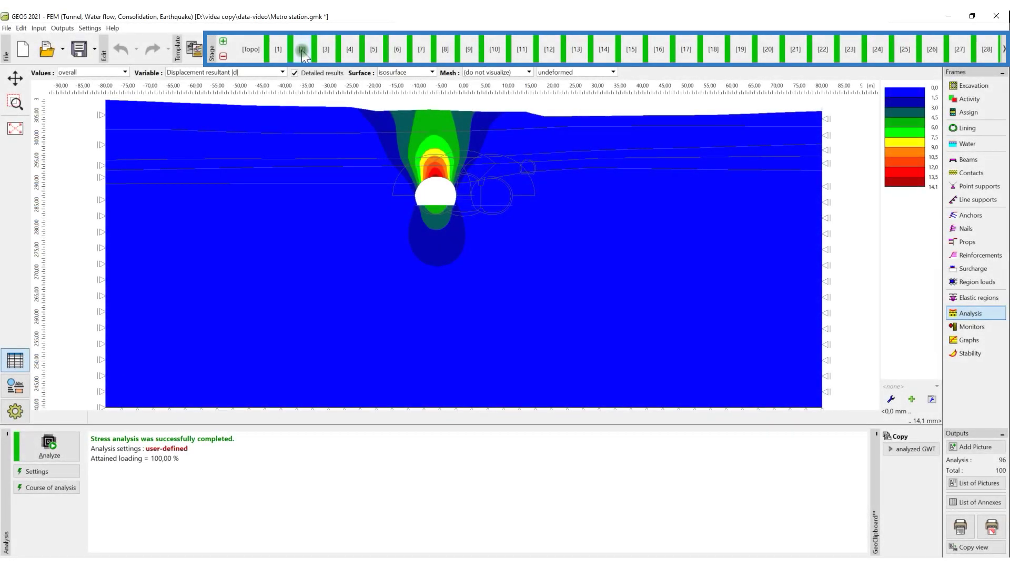
View displacement results for stages 4, 6, 9, 12, 15, 18, 21, 23, 26 and 28.
click(349, 51)
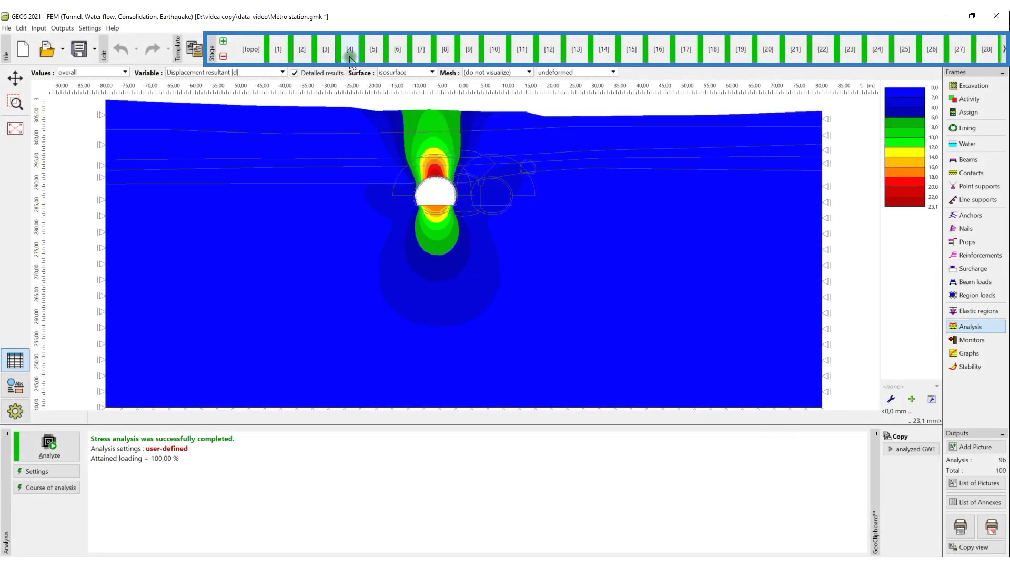
click(395, 55)
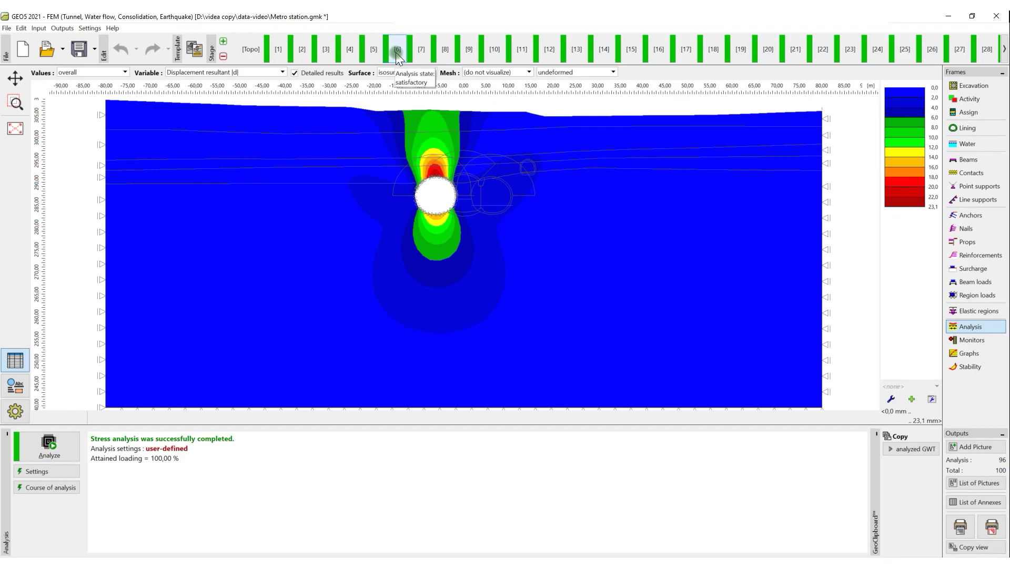
click(468, 52)
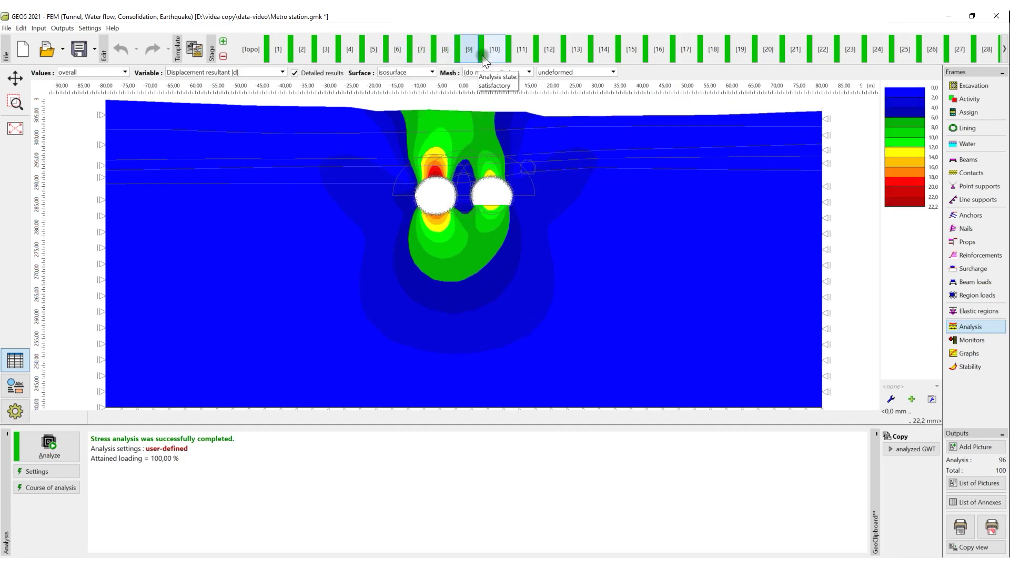
click(544, 61)
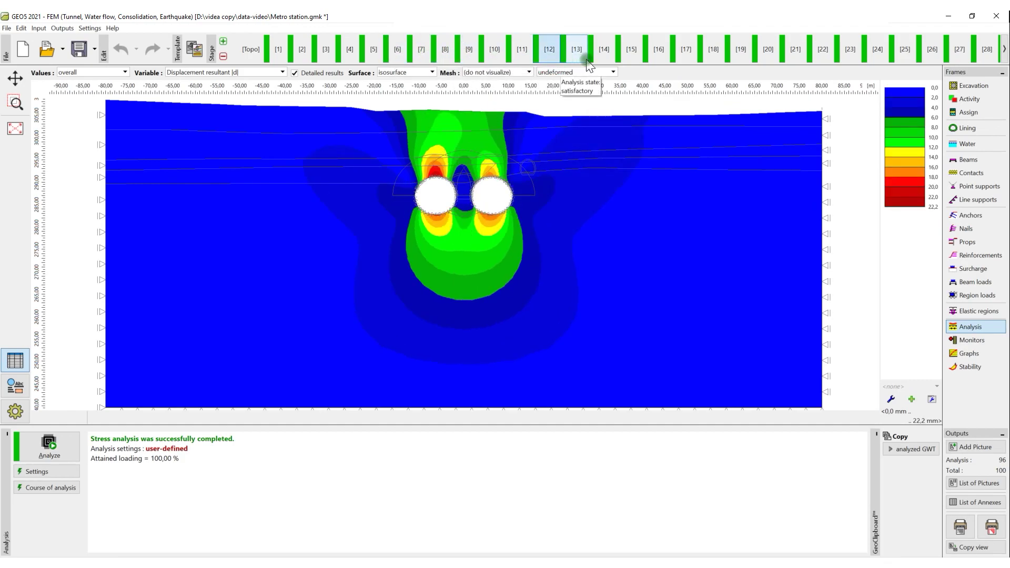
click(625, 59)
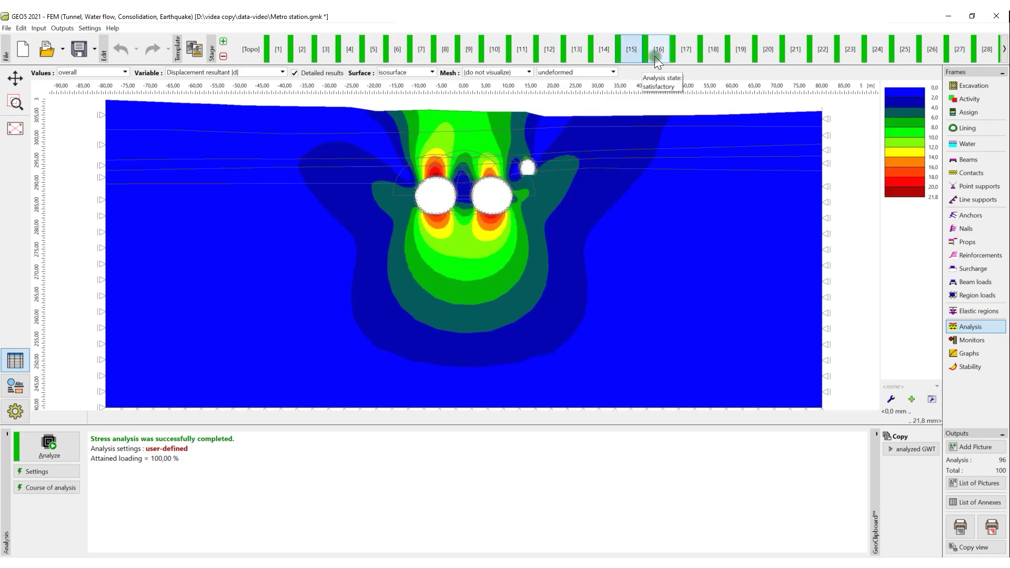
click(701, 59)
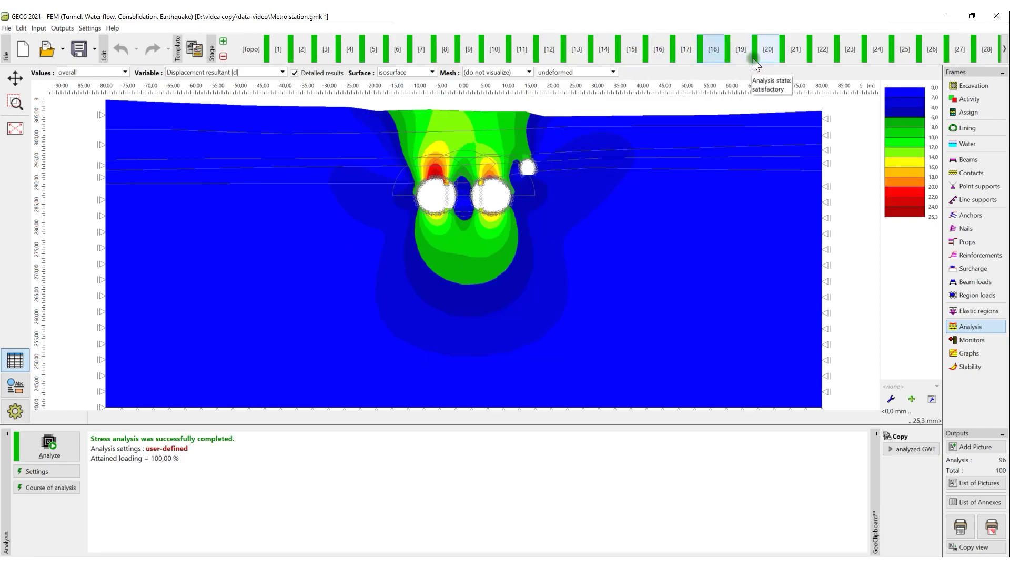
click(785, 63)
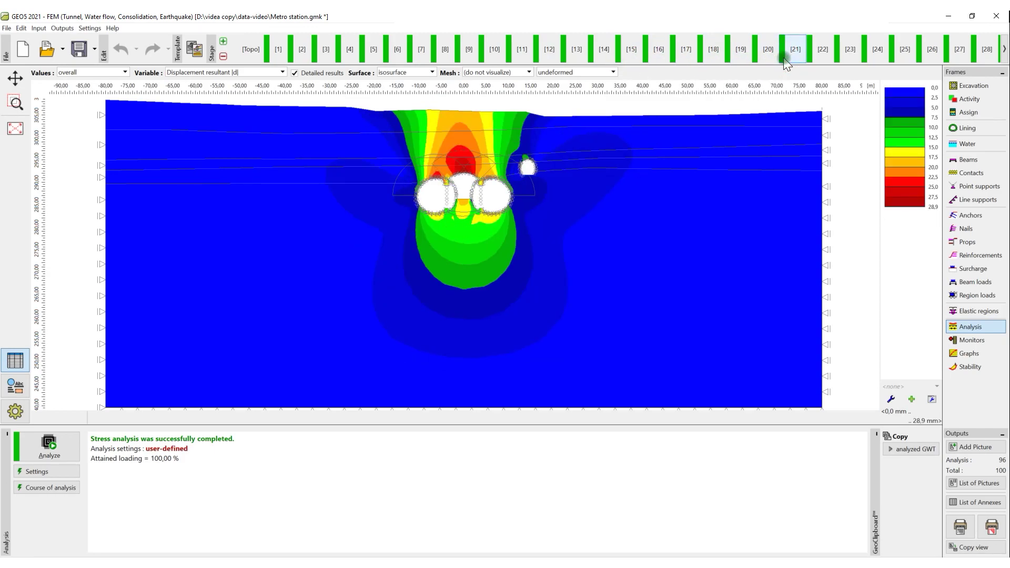
click(848, 60)
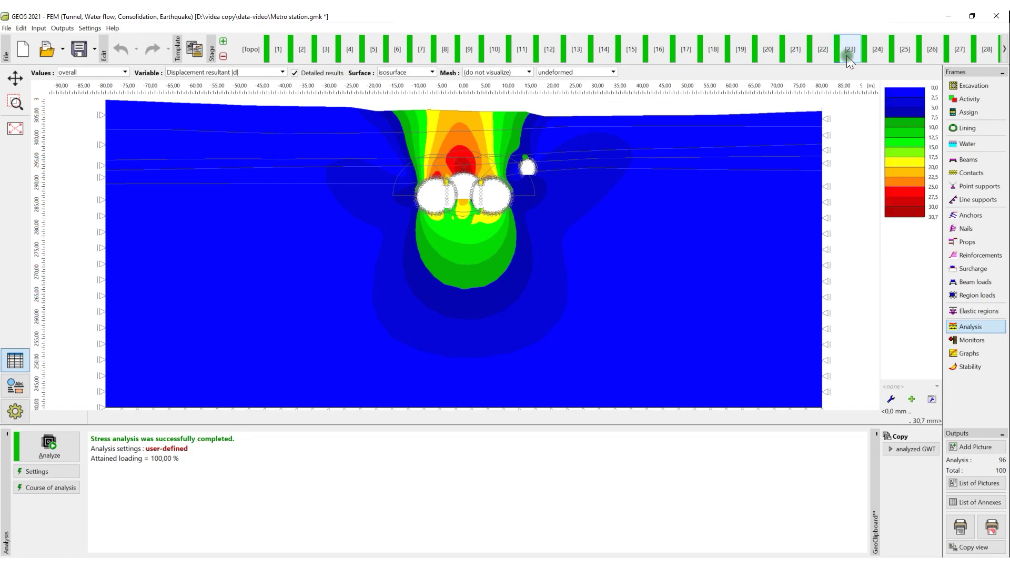
click(920, 57)
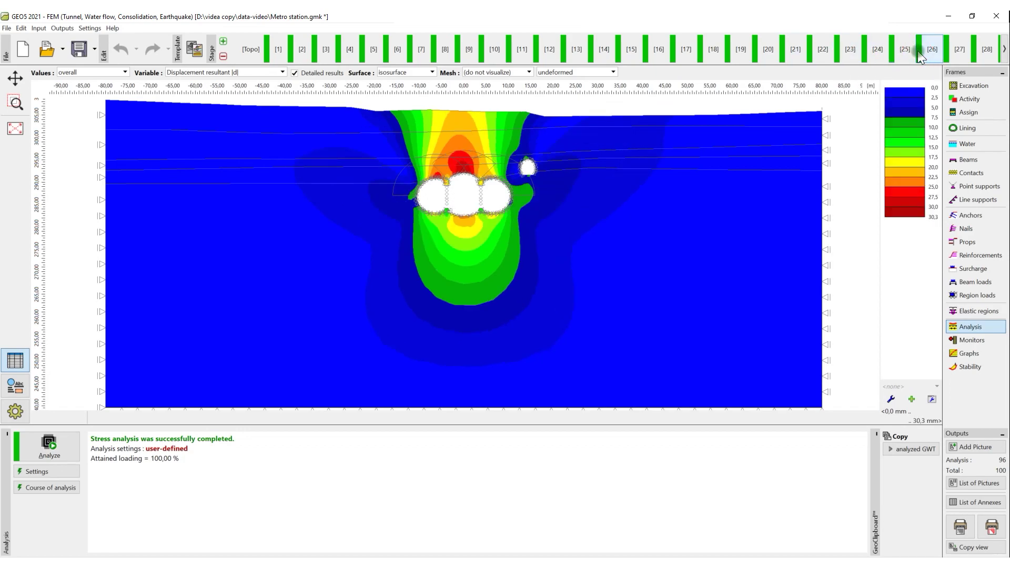
click(982, 57)
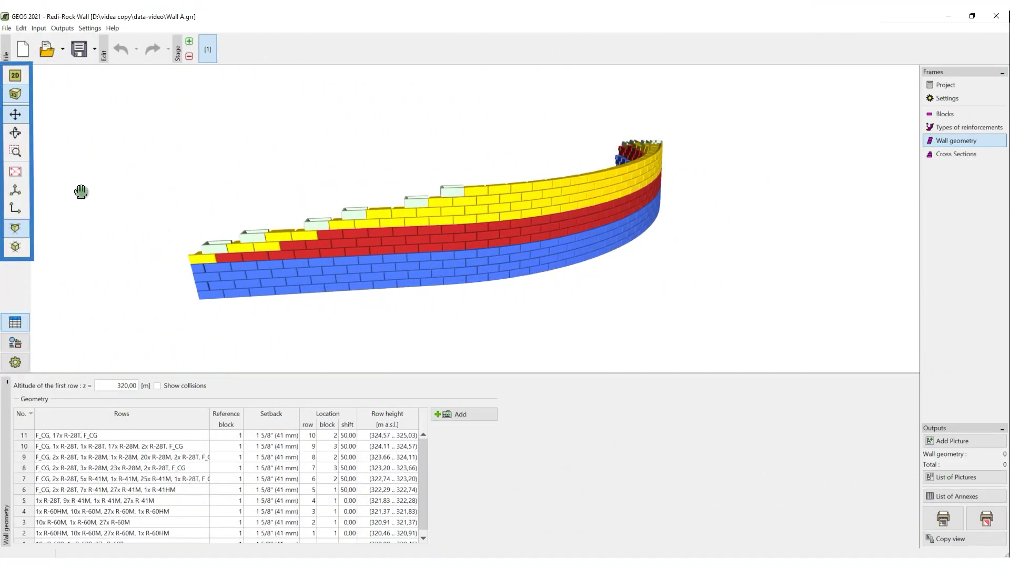
Rotate the curved Redi-Rock wall in the 3-D view, then show its 2-D elevation.
click(13, 135)
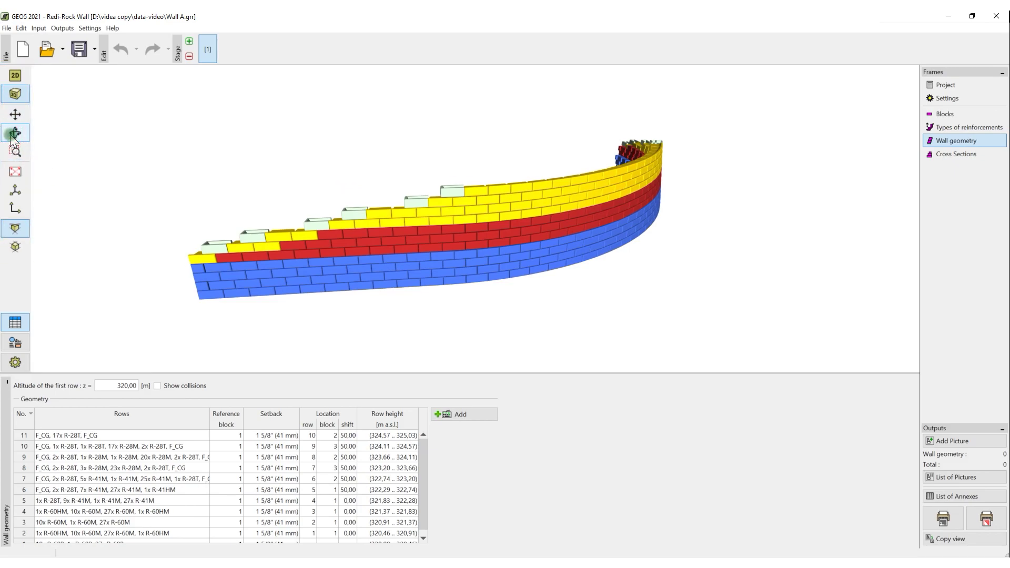
drag(316, 203, 463, 227)
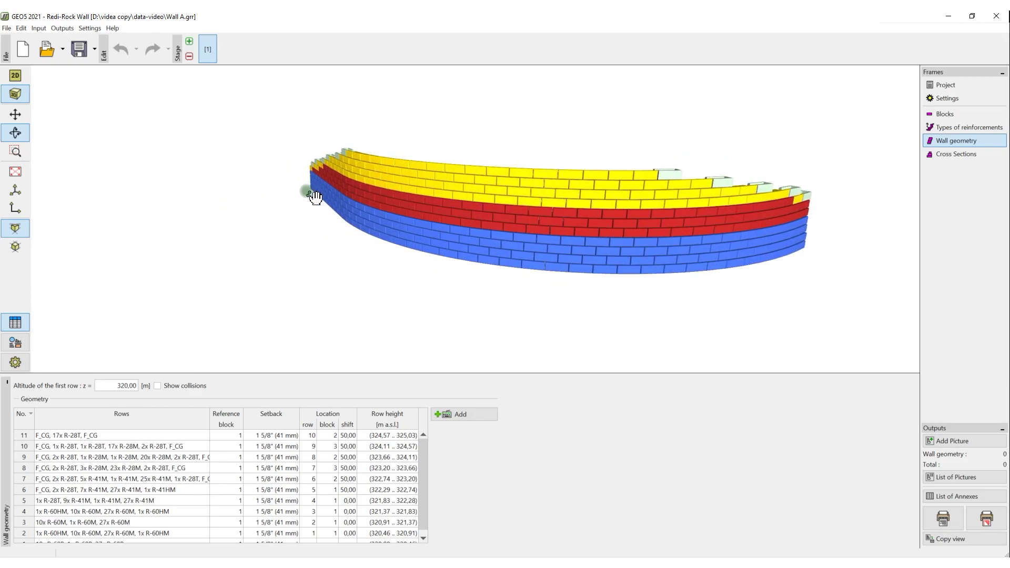
click(15, 79)
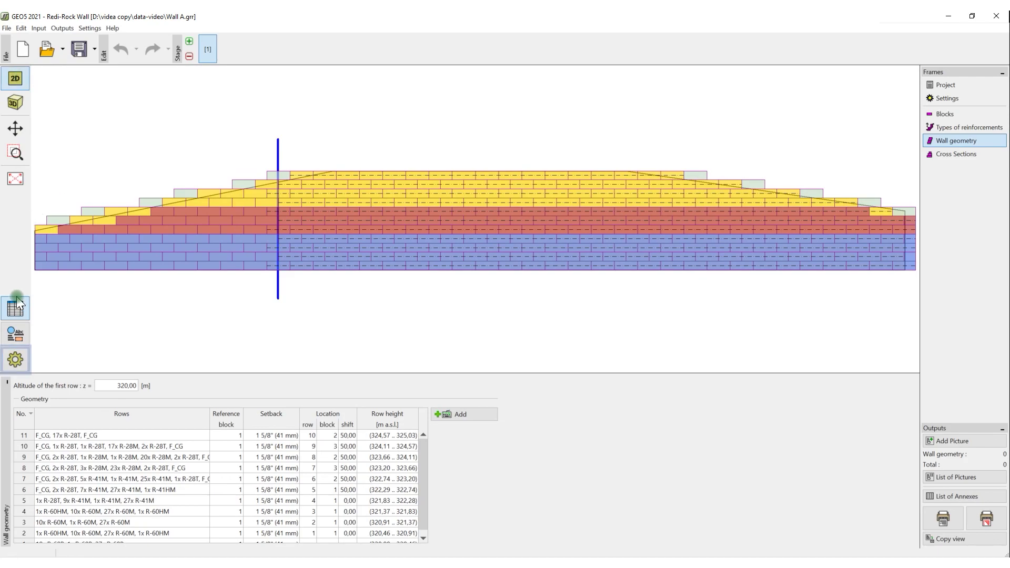
In Drawing settings, turn off Colored structure and turn on Horizontal scale.
click(15, 366)
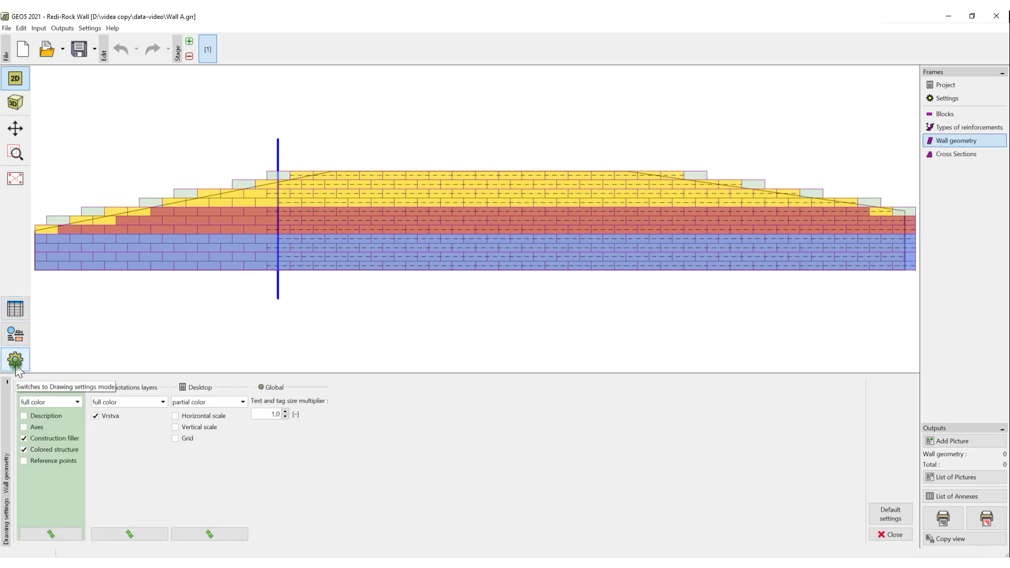
click(25, 452)
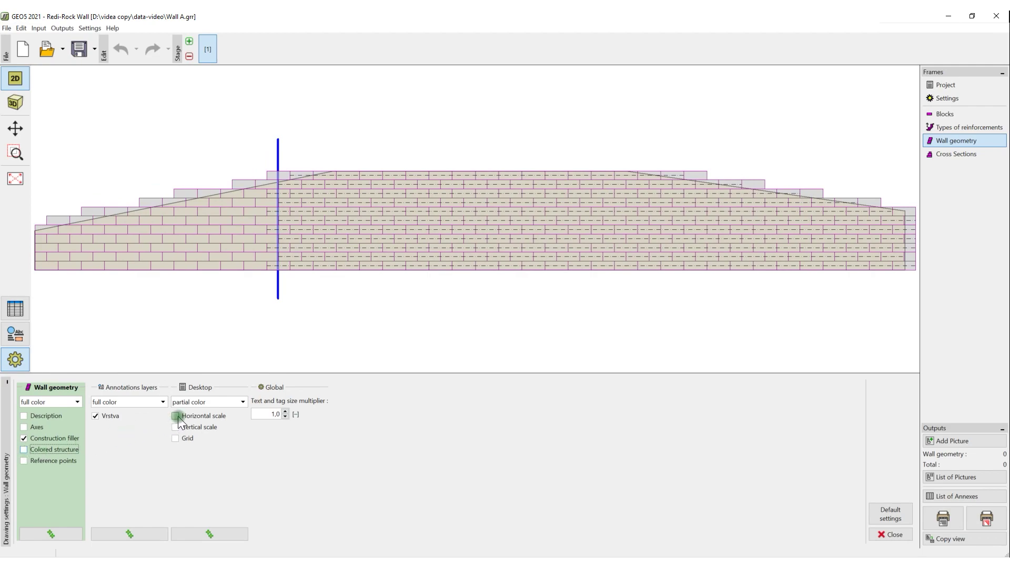
click(177, 416)
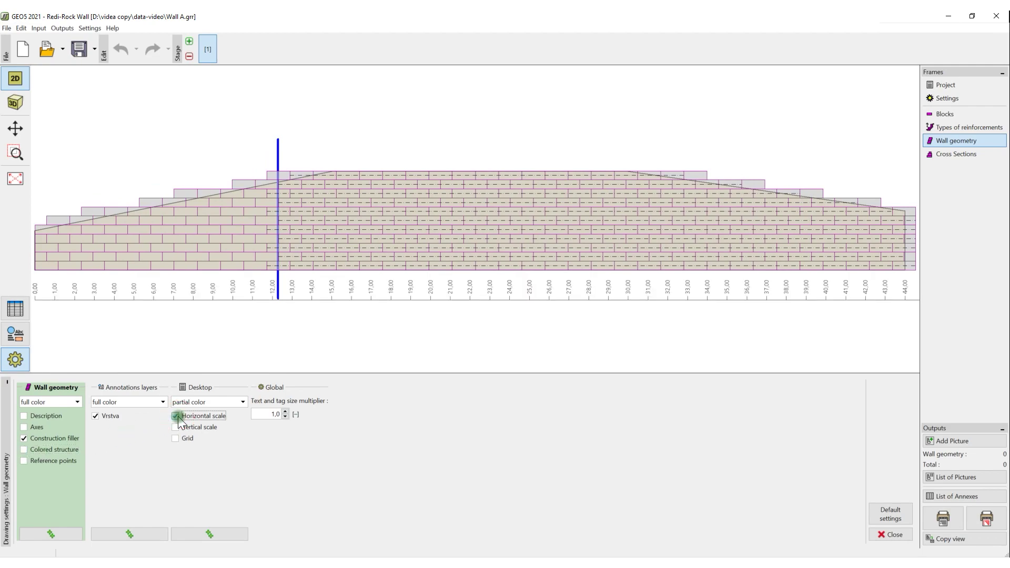
Add a Link text annotation leading to the wall crest near 14 m and begin typing 'W'.
click(20, 338)
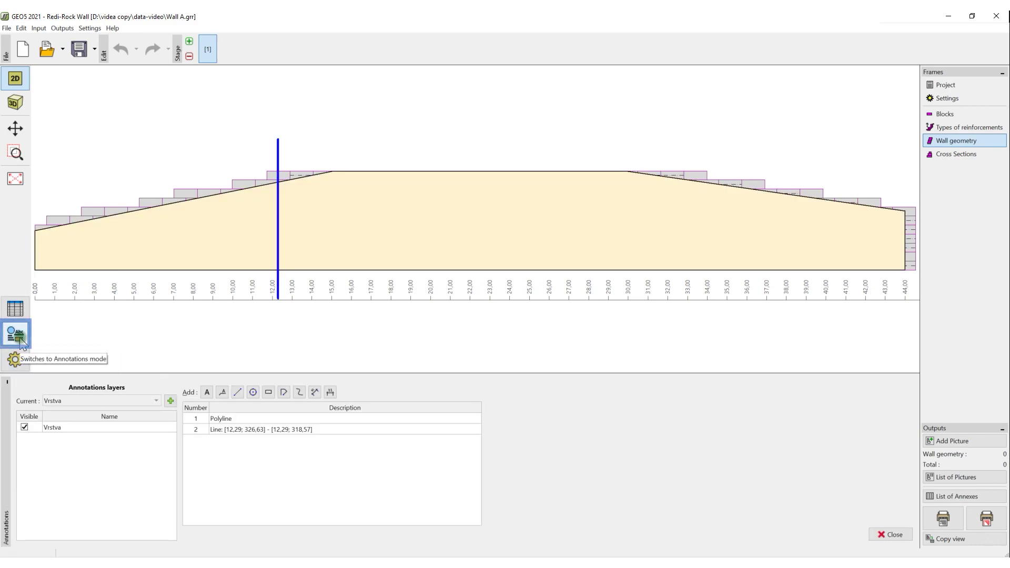
click(221, 394)
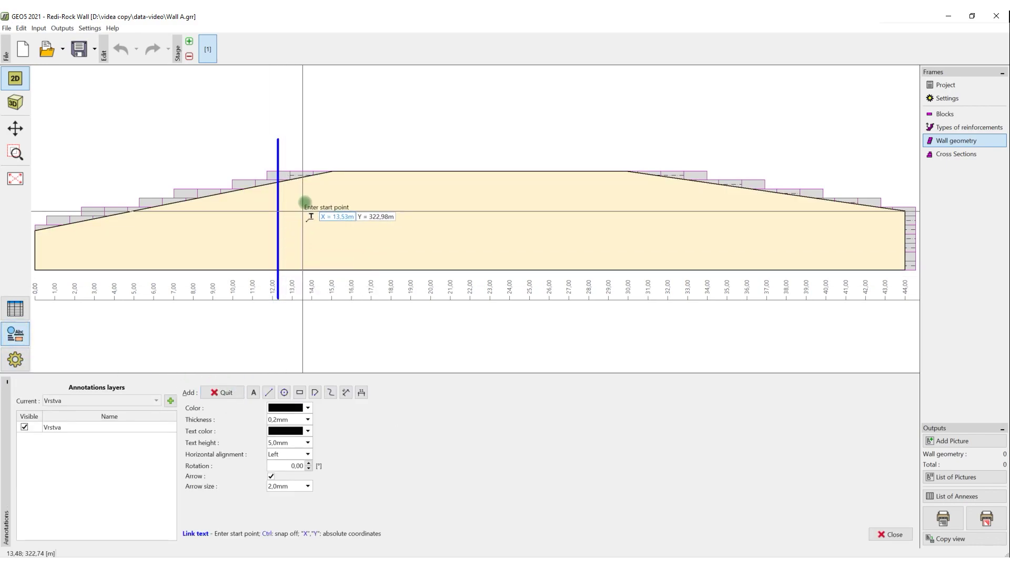
click(313, 175)
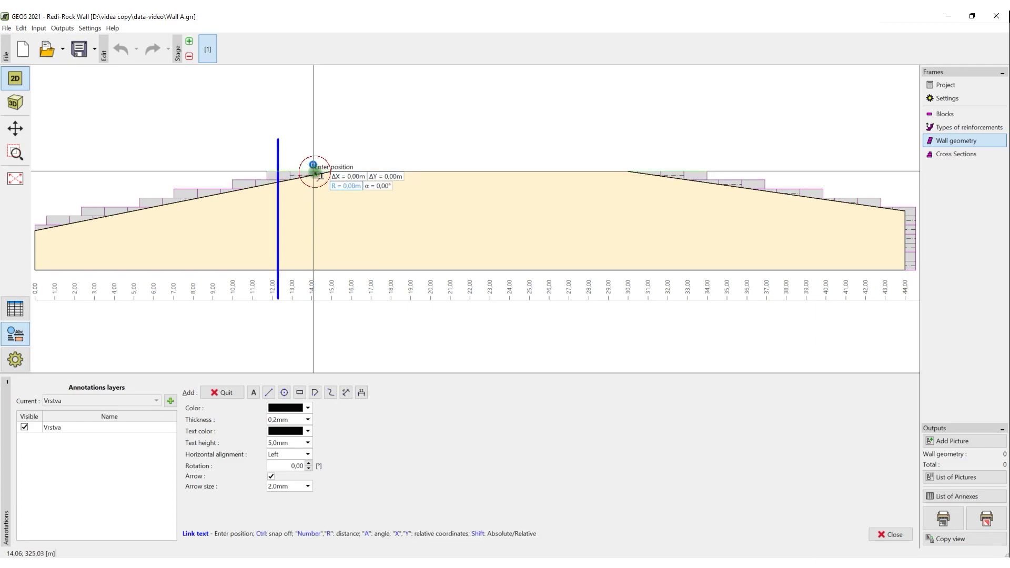
click(437, 133)
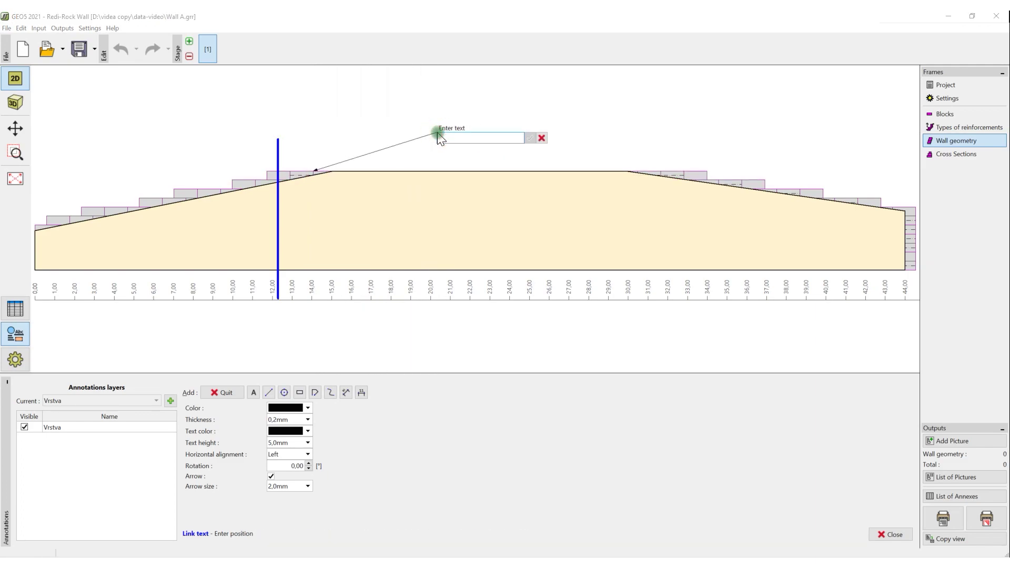
text(W)
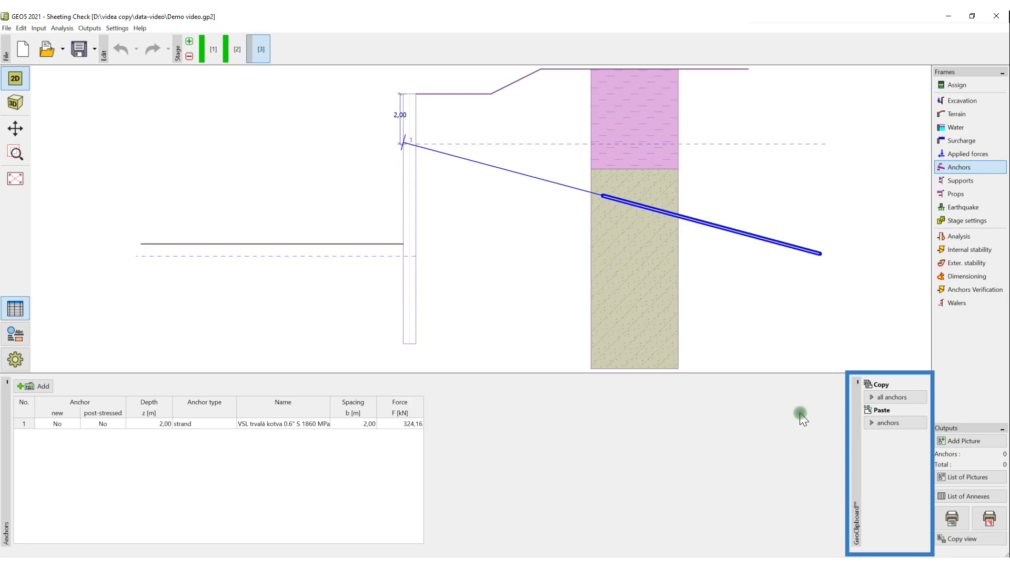
Copy all anchors to Geoclipboard and paste one with Δz 1,00 at 3,00 m depth.
click(889, 399)
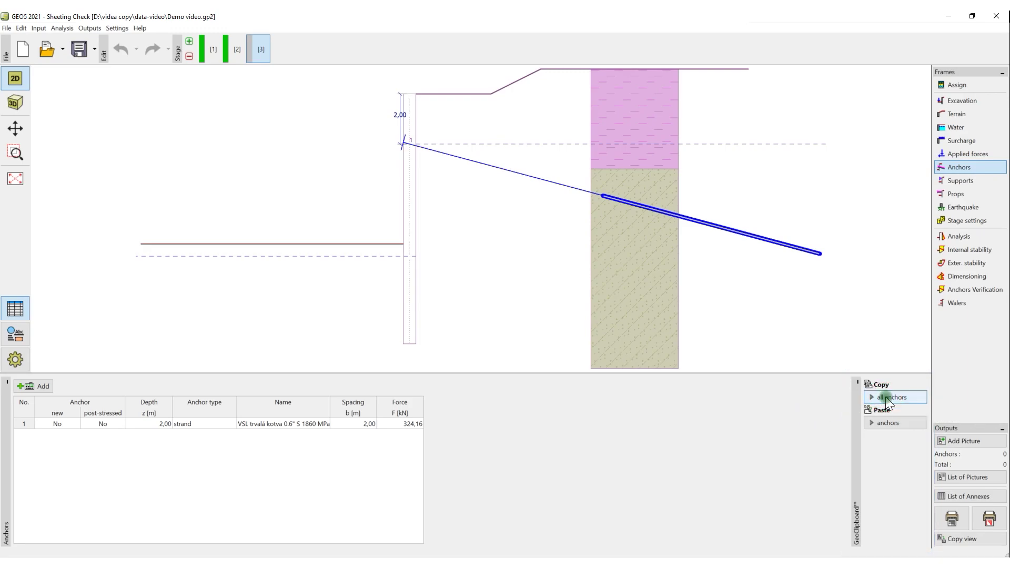
click(888, 422)
click(904, 404)
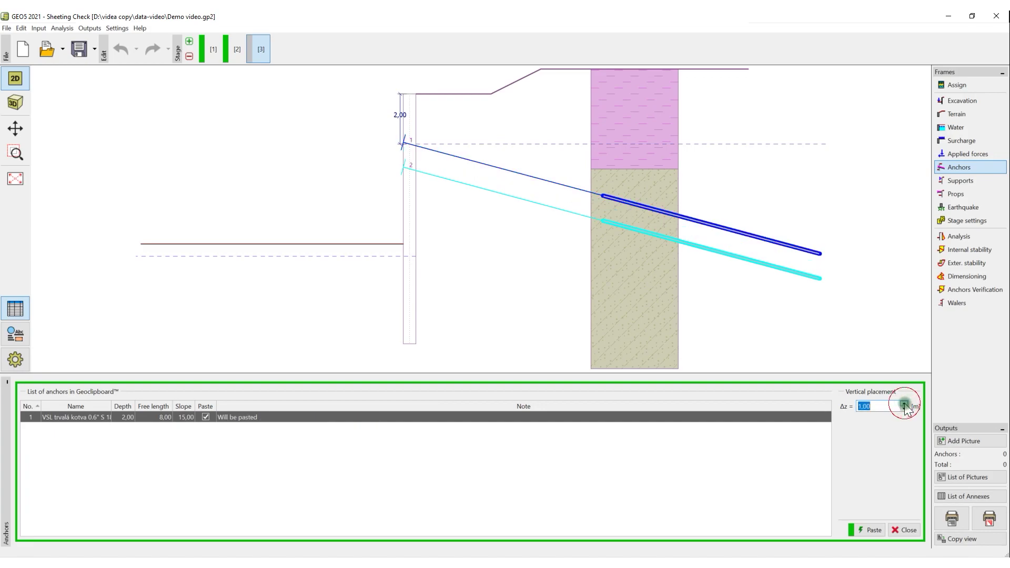
click(860, 530)
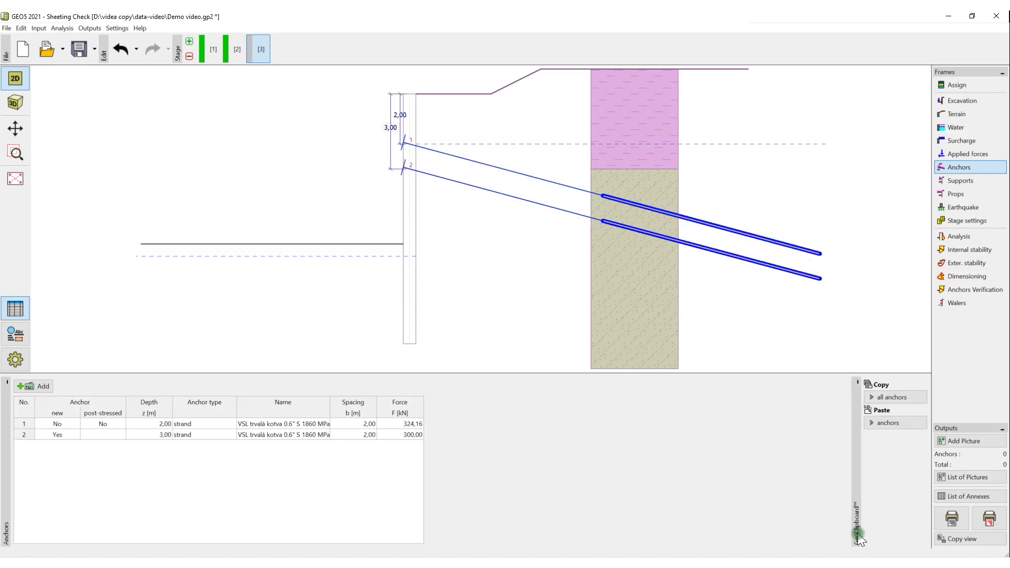
Paste a second anchor copy with Δz 2,00 at 4,00 m depth.
click(888, 423)
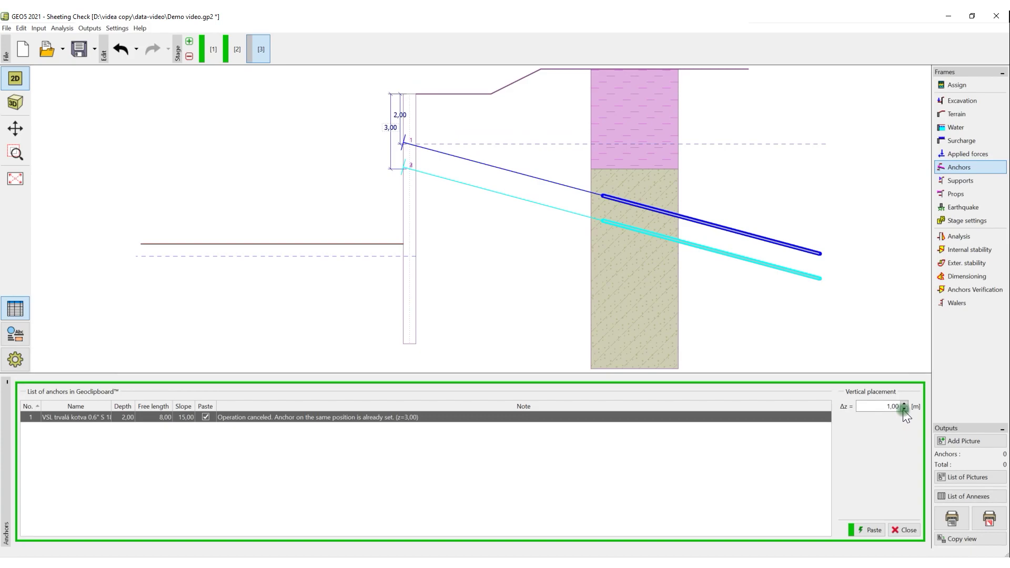
click(905, 405)
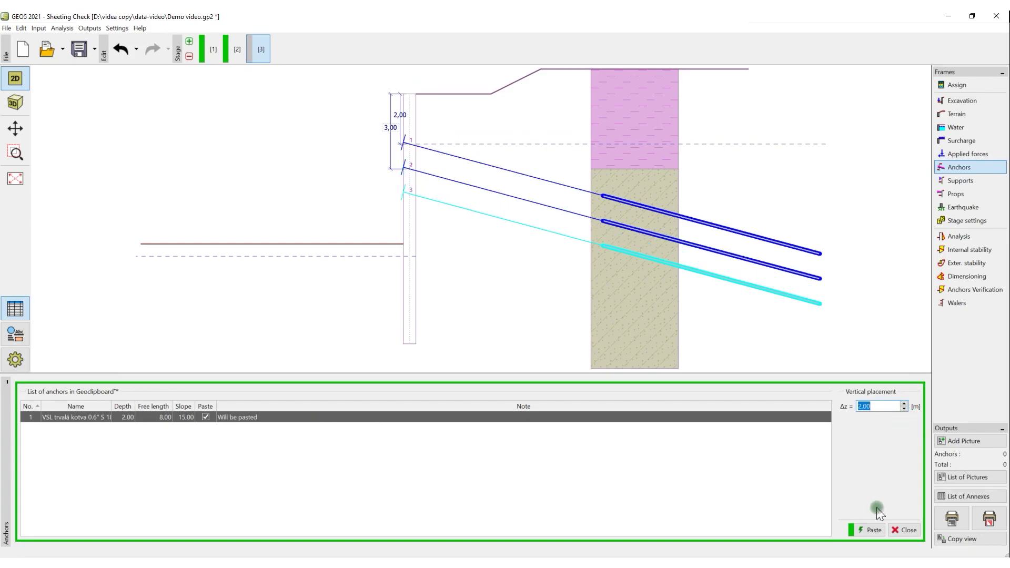
click(871, 530)
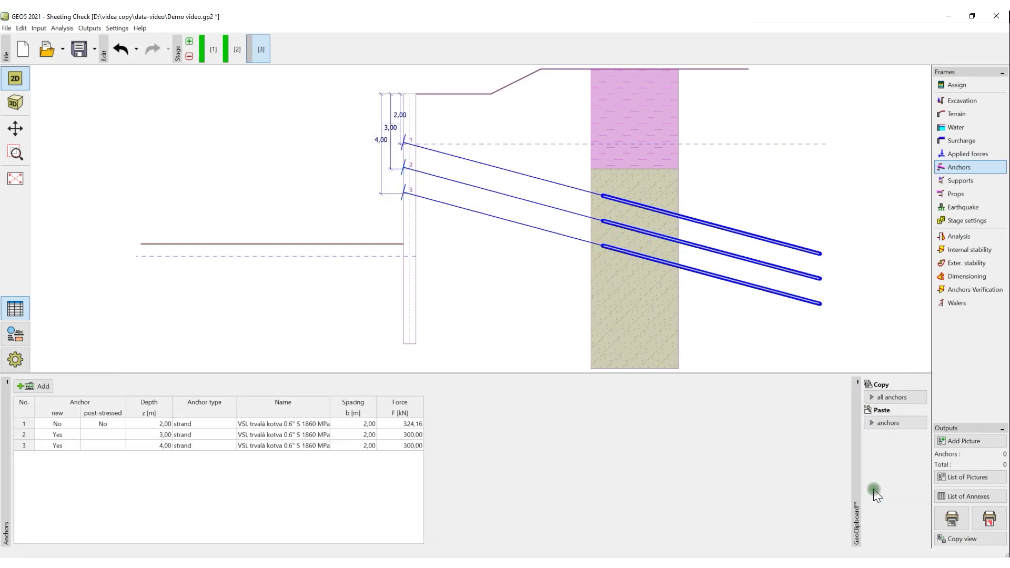
Open the context help for the Anchors frame with F1.
key(F1)
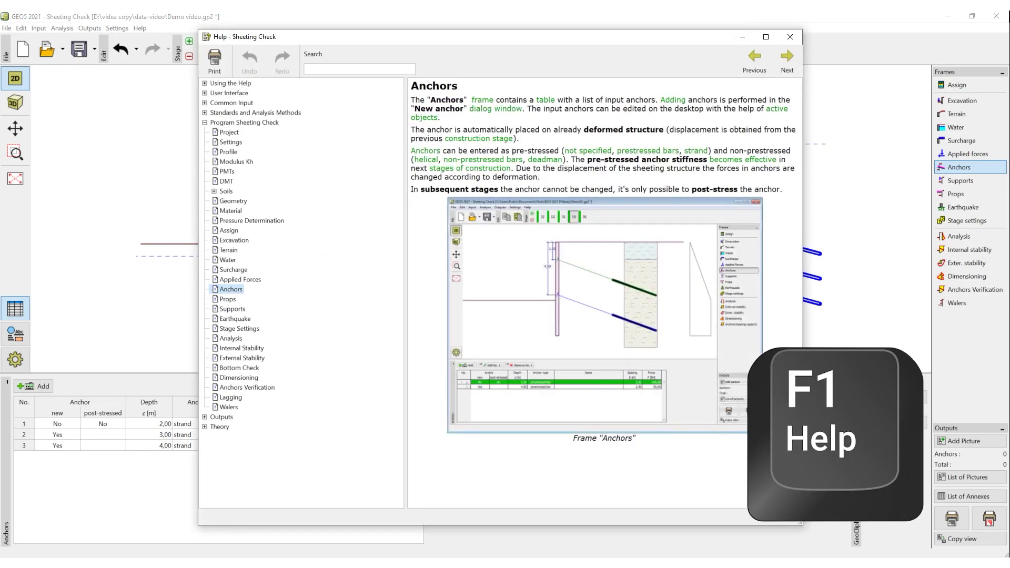